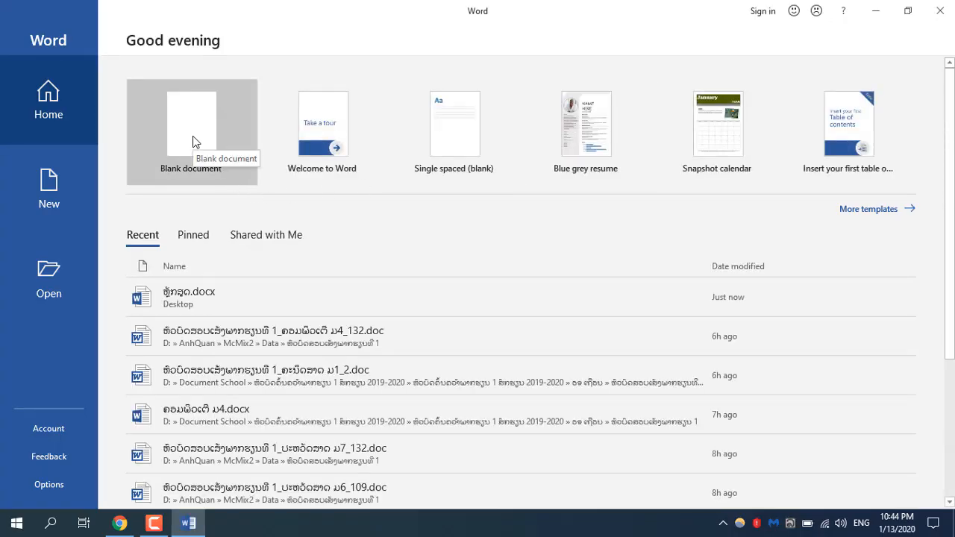
Step: Create a blank document and insert a new drawing canvas in it
{"action": "left_click", "coordinate": [196, 127]}
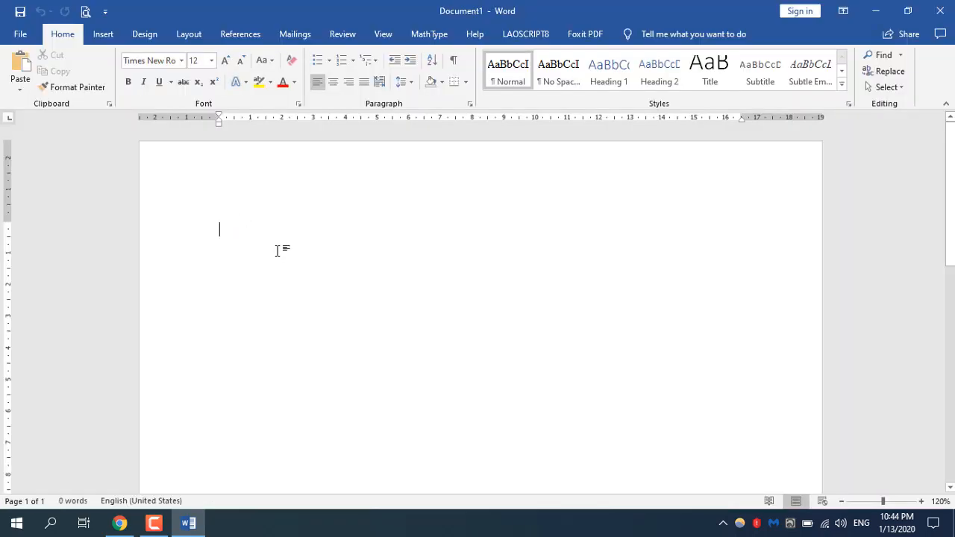
{"action": "left_click", "coordinate": [103, 35]}
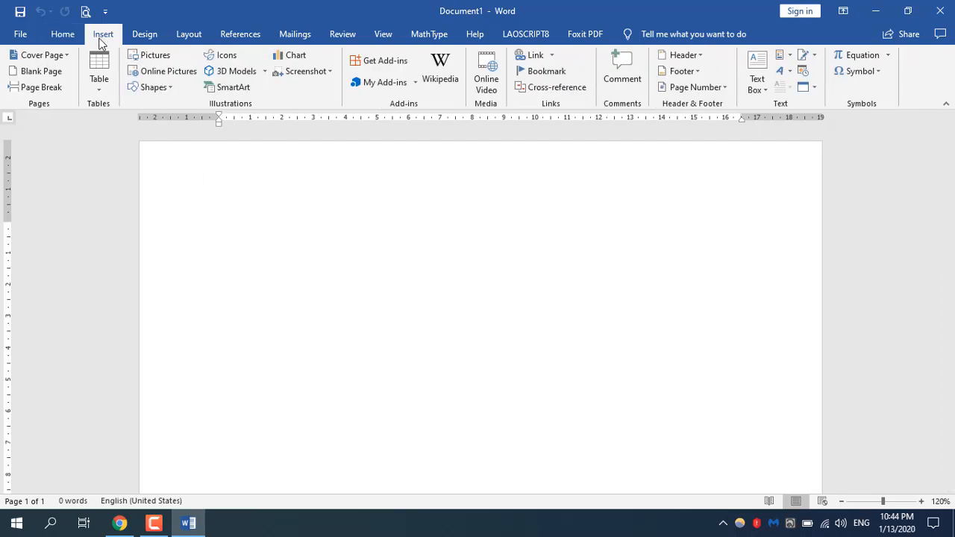
{"action": "left_click", "coordinate": [171, 88]}
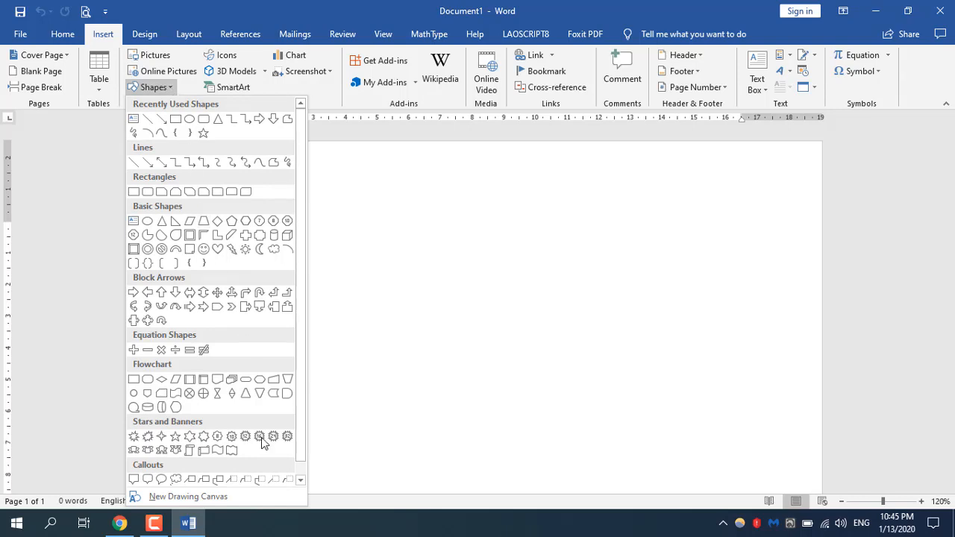
{"action": "left_click", "coordinate": [189, 497]}
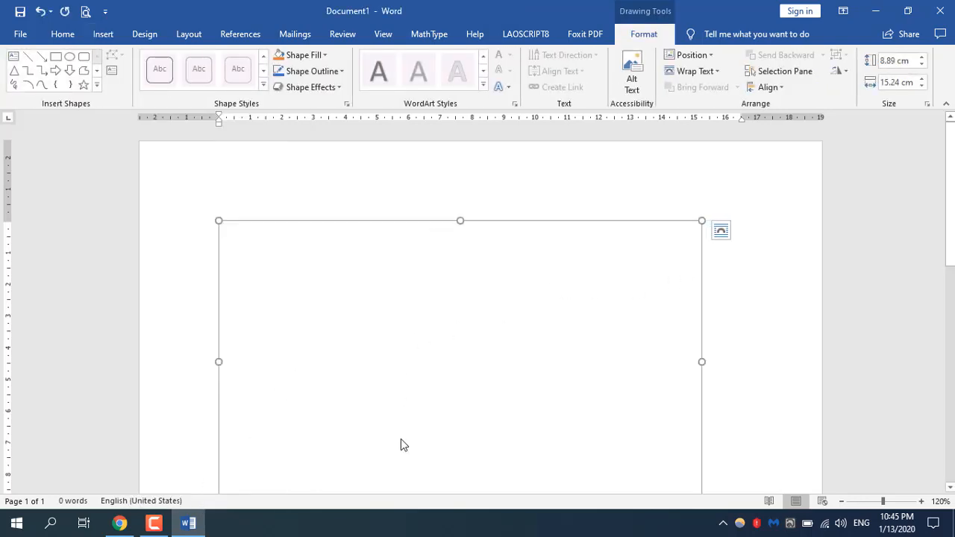
{"action": "scroll", "coordinate": [952, 280], "scroll_direction": "down", "scroll_amount": 1}
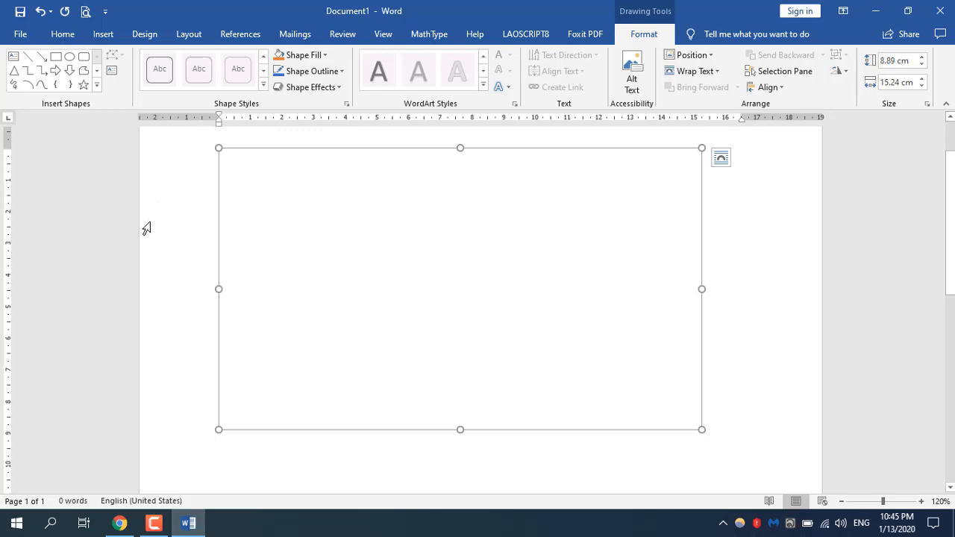
Step: Draw a horizontal arrow about 10.3 cm long across the middle of the canvas and give it a red 1½ pt outline
{"action": "left_click", "coordinate": [43, 60]}
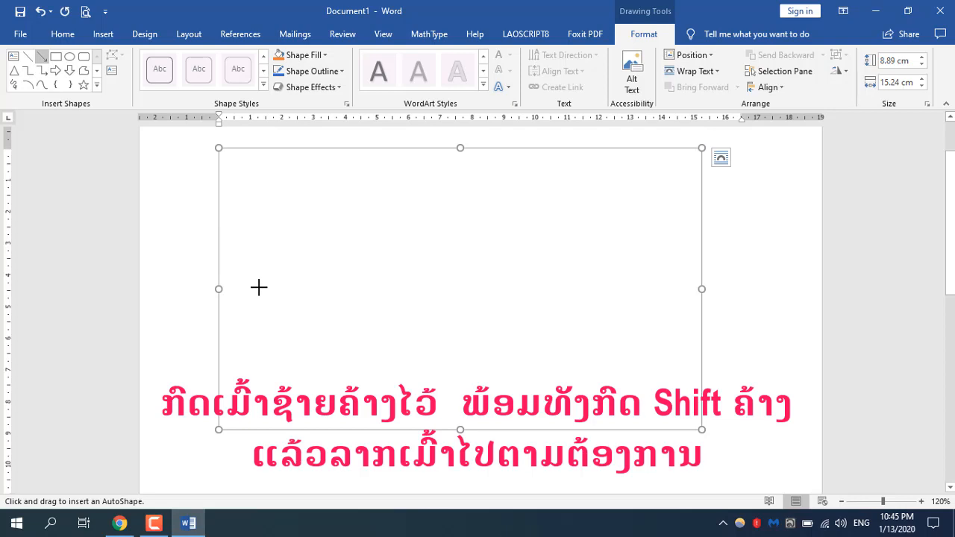
{"action": "mouse_move", "coordinate": [259, 288]}
{"action": "left_mouse_down"}
{"action": "mouse_move", "coordinate": [641, 288]}
{"action": "mouse_move", "coordinate": [507, 288]}
{"action": "mouse_move", "coordinate": [584, 288]}
{"action": "left_mouse_up"}
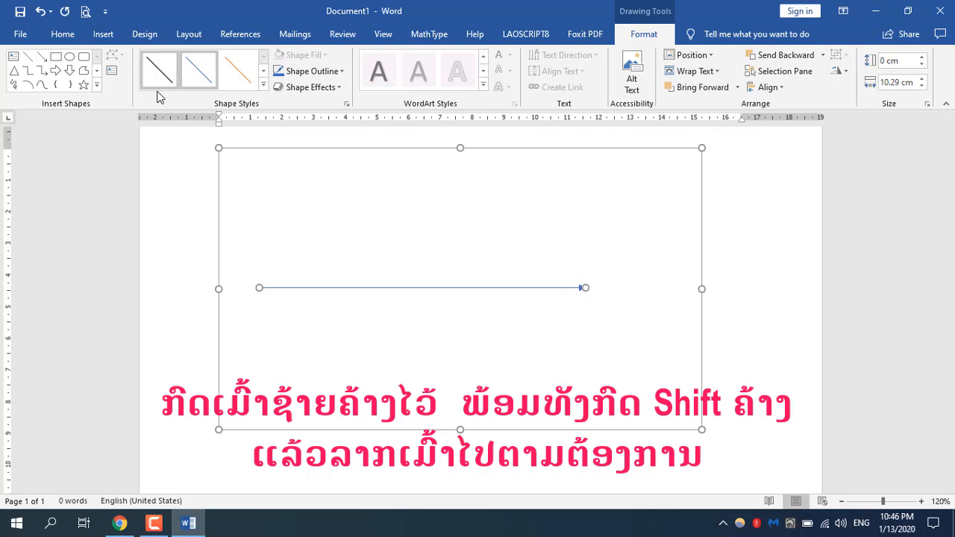
{"action": "left_click", "coordinate": [341, 74]}
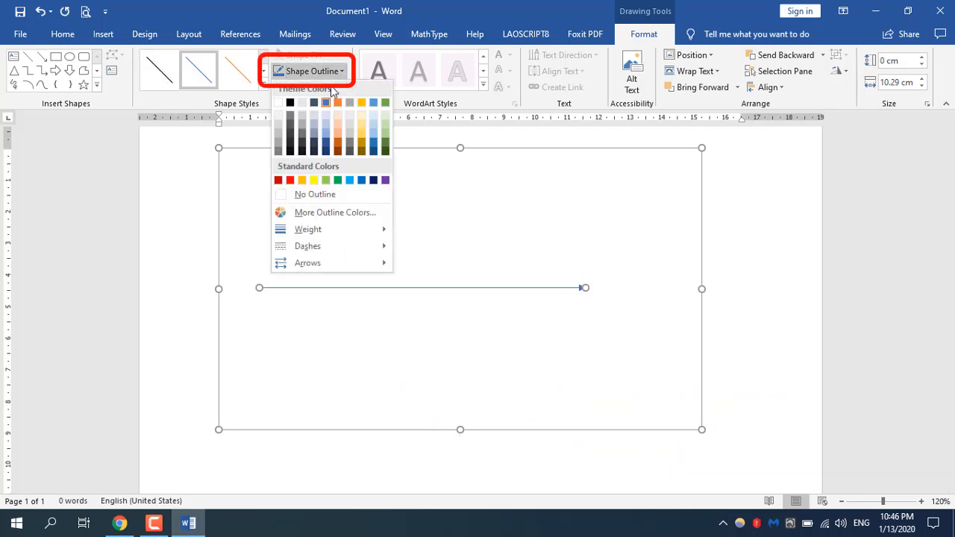
{"action": "left_click", "coordinate": [290, 182]}
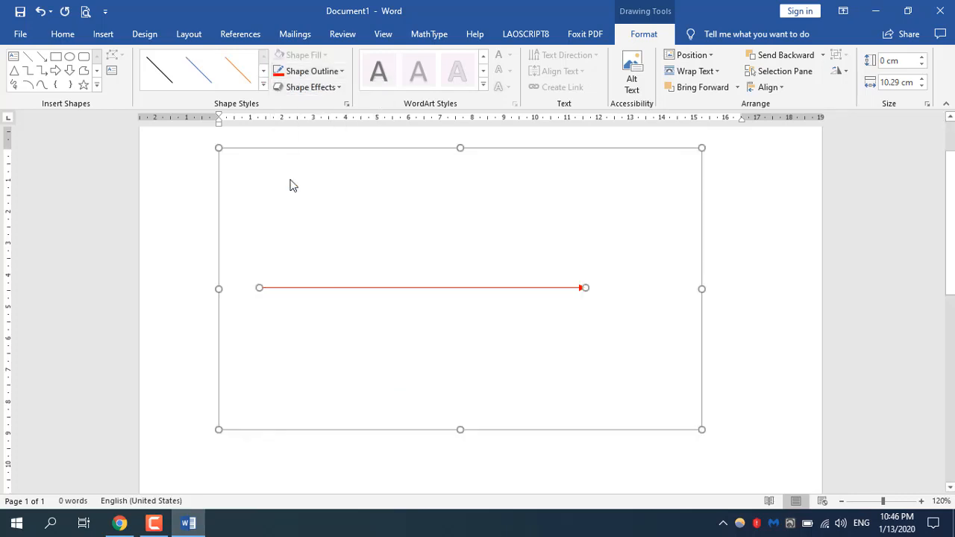
{"action": "left_click", "coordinate": [340, 72]}
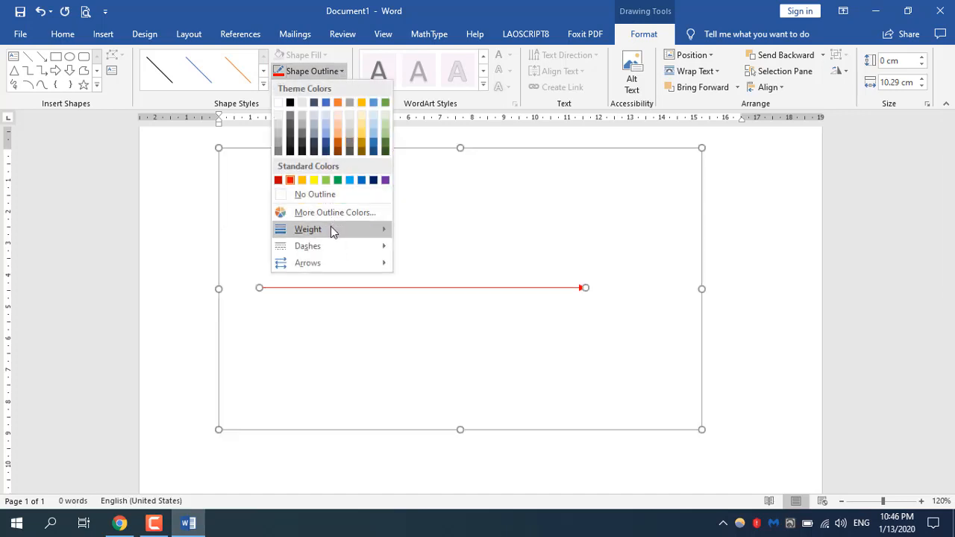
{"action": "mouse_move", "coordinate": [334, 232]}
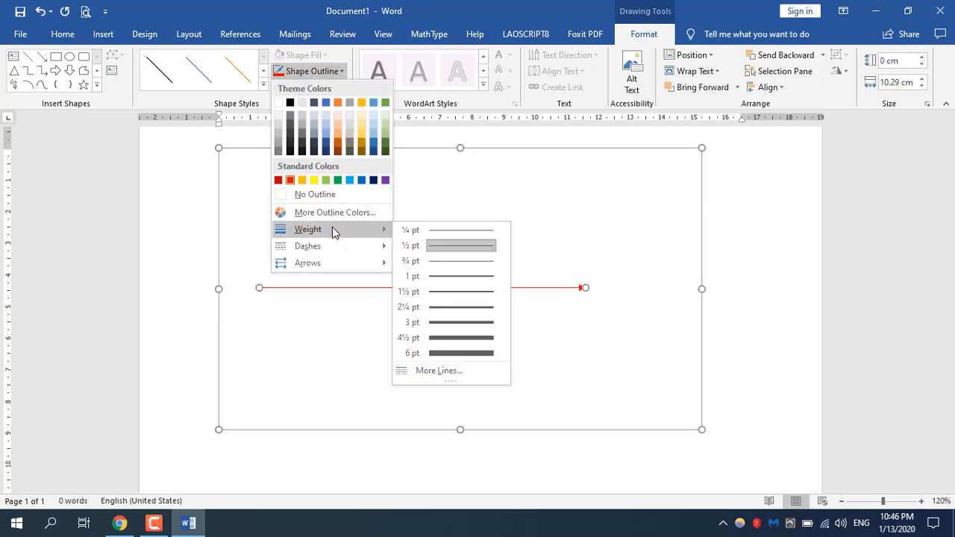
{"action": "left_click", "coordinate": [478, 299]}
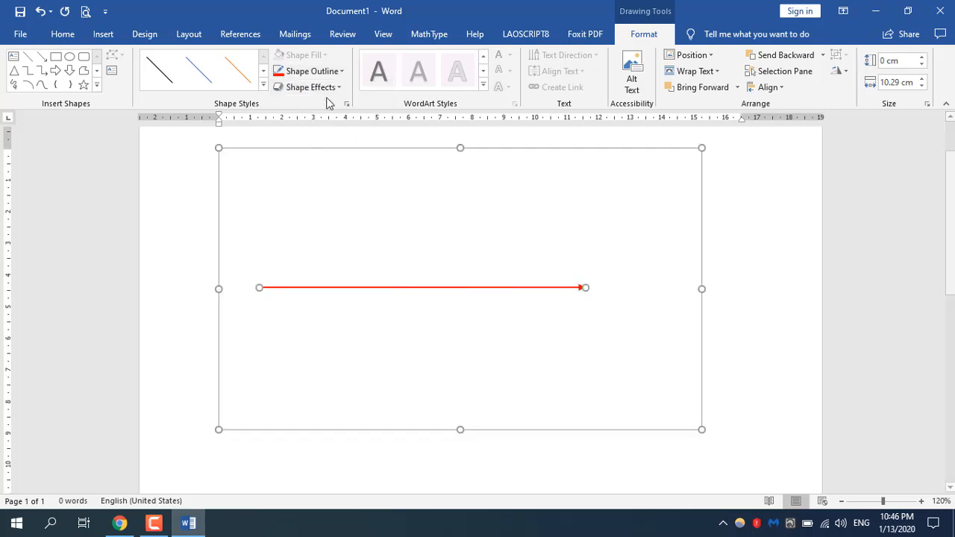
{"action": "left_click", "coordinate": [341, 72]}
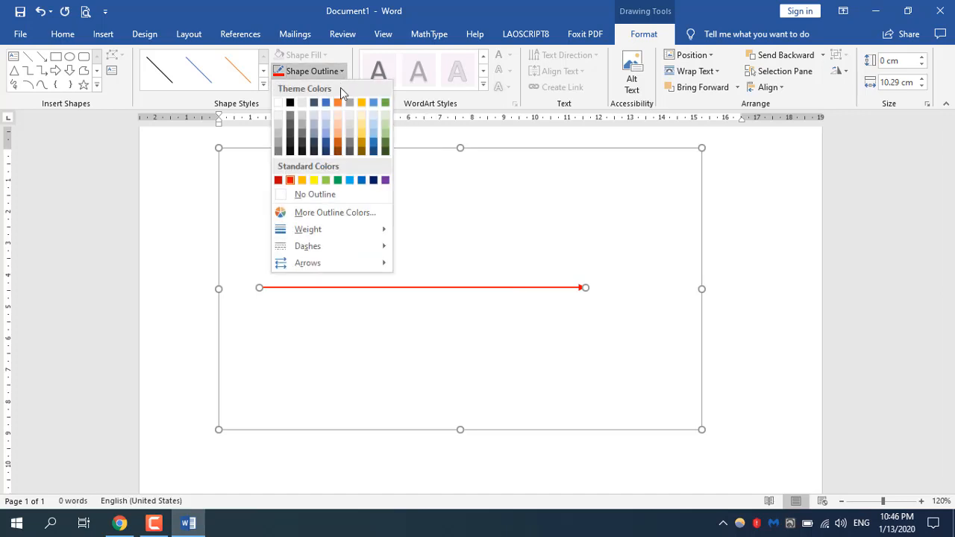
{"action": "mouse_move", "coordinate": [304, 249]}
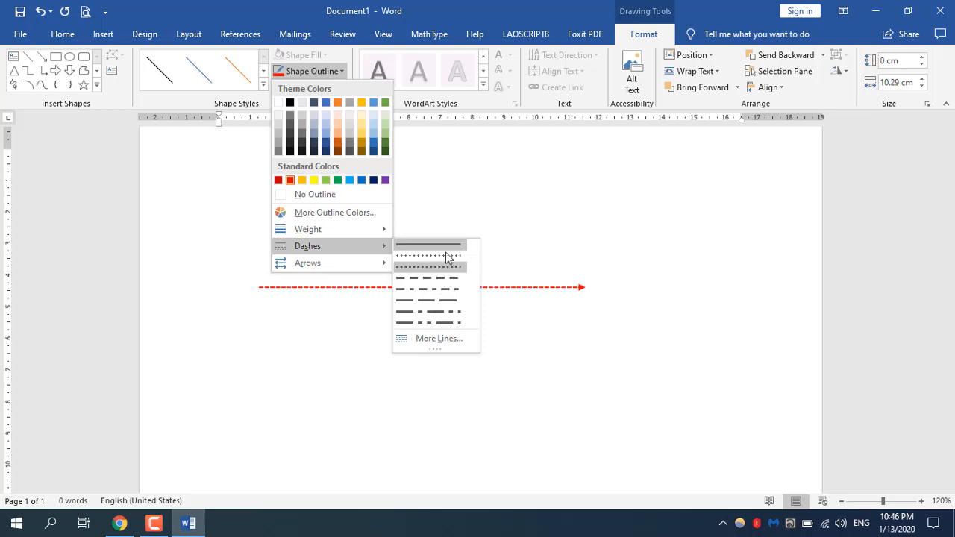
{"action": "mouse_move", "coordinate": [312, 270]}
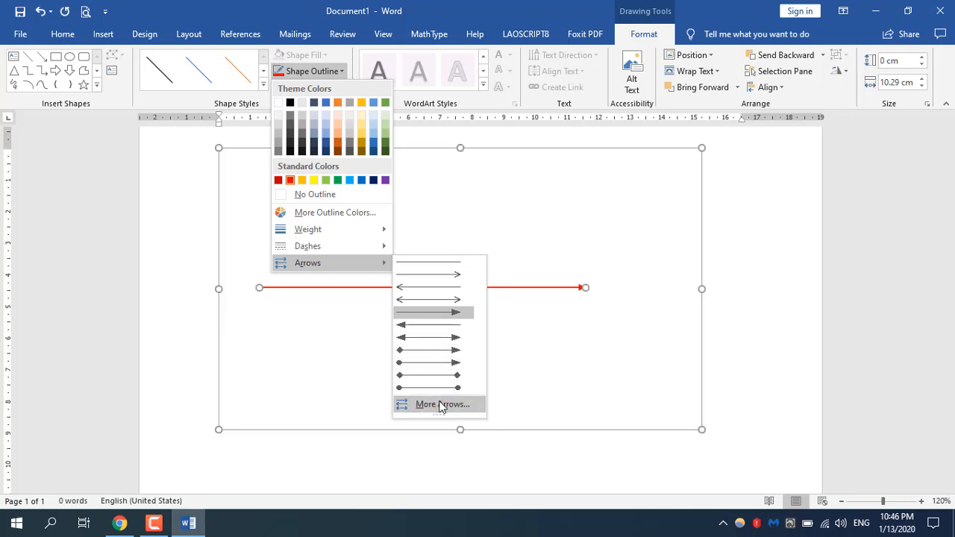
{"action": "left_click", "coordinate": [533, 263]}
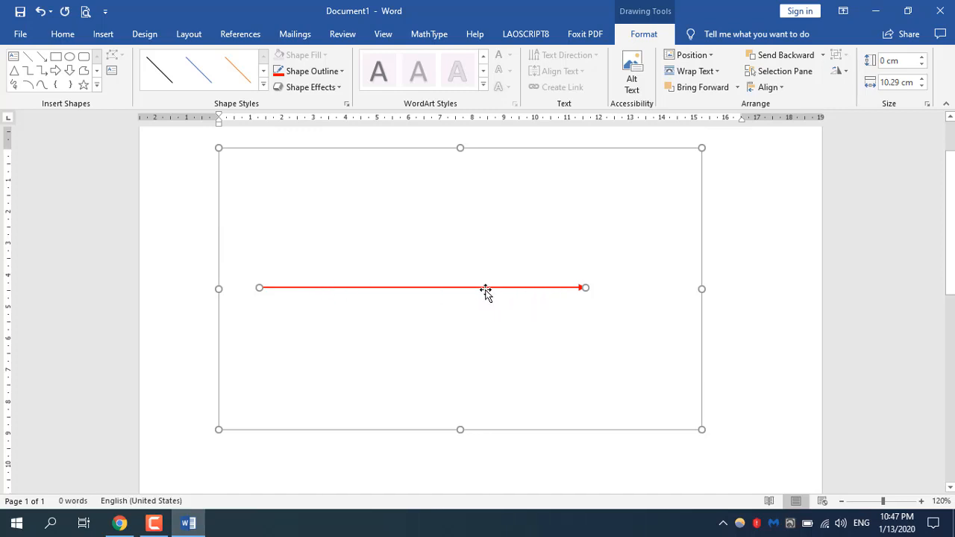
Step: Draw a short vertical line about 0.35 cm tall above the arrow's tail and apply the black preset line style
{"action": "left_click", "coordinate": [29, 60]}
{"action": "left_click_drag", "start_coordinate": [301, 236], "coordinate": [301, 246]}
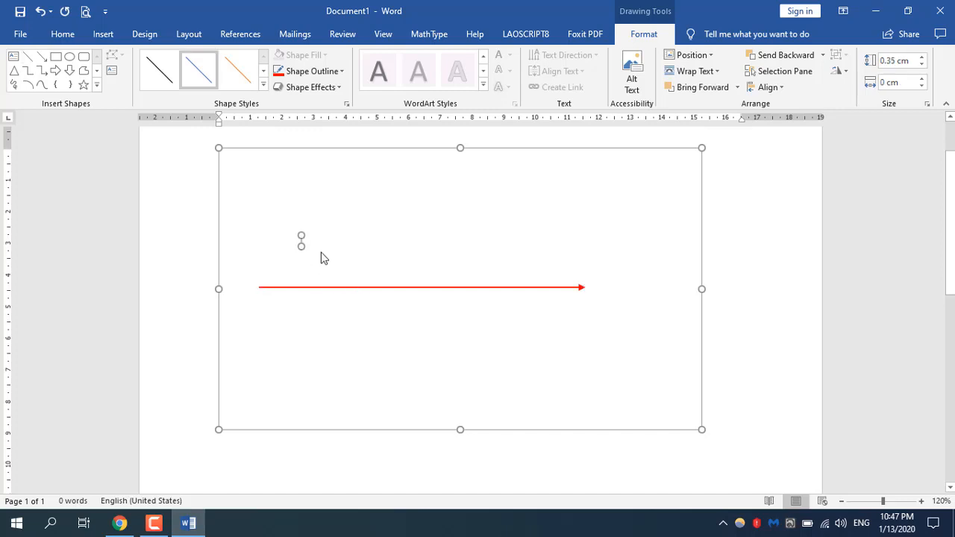
{"action": "left_click", "coordinate": [160, 70]}
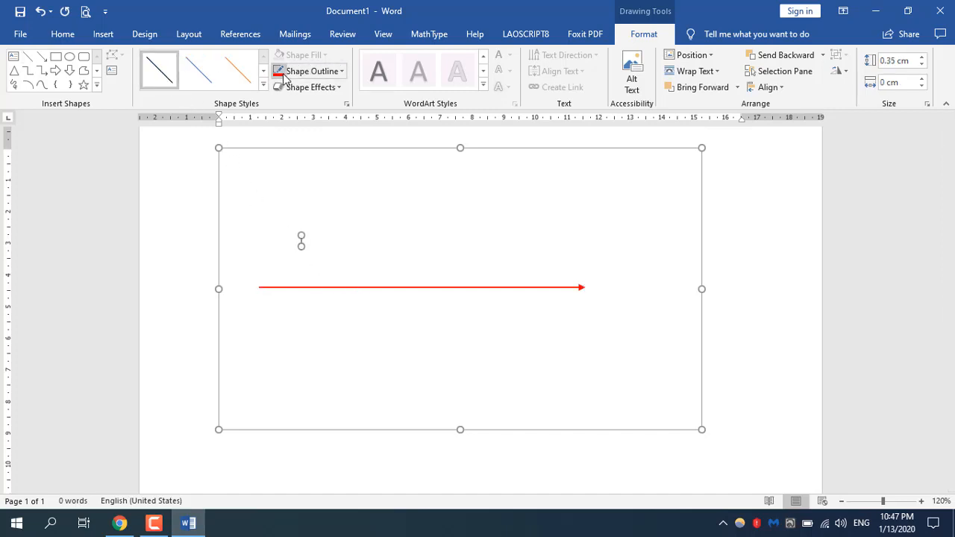
Step: Set the short vertical line's outline to green with a weight of 2¼ pt
{"action": "left_click", "coordinate": [340, 73]}
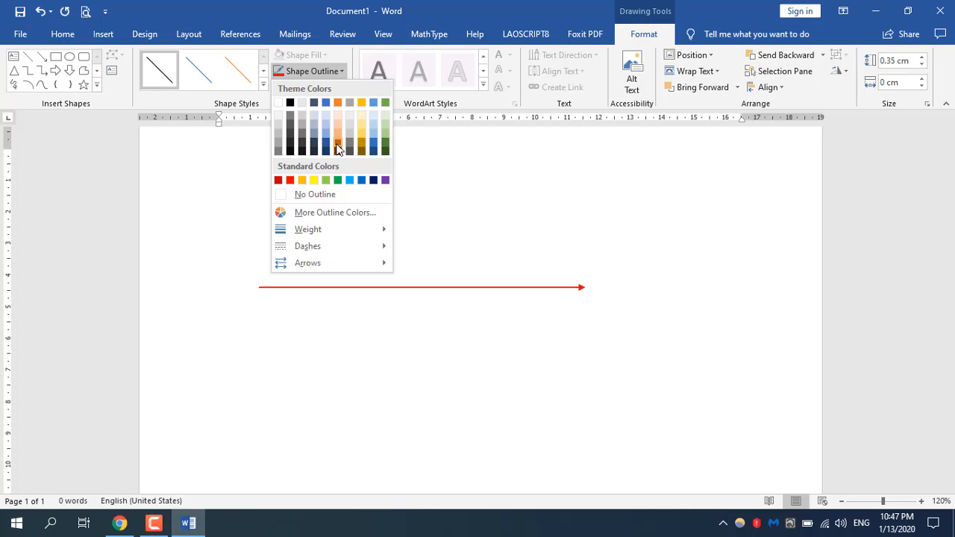
{"action": "left_click", "coordinate": [338, 180]}
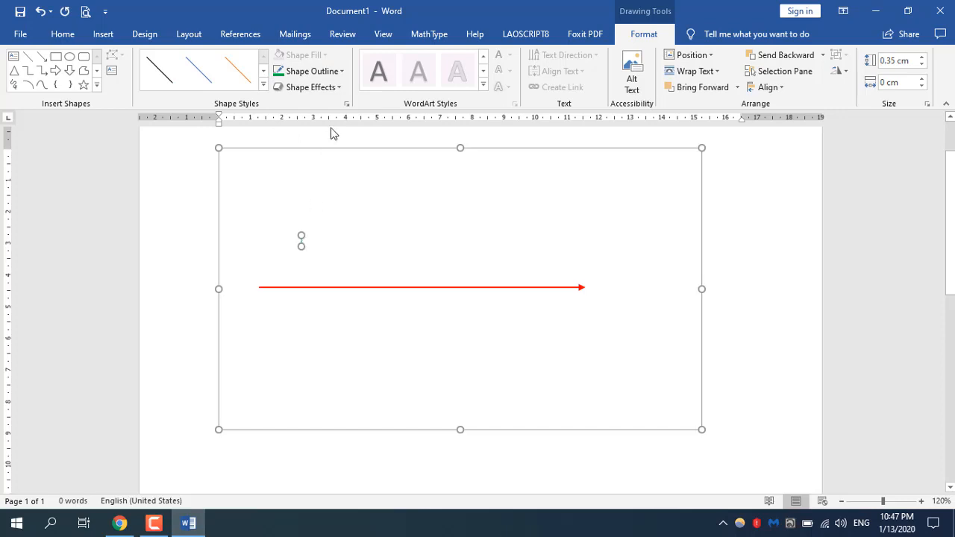
{"action": "left_click", "coordinate": [340, 71]}
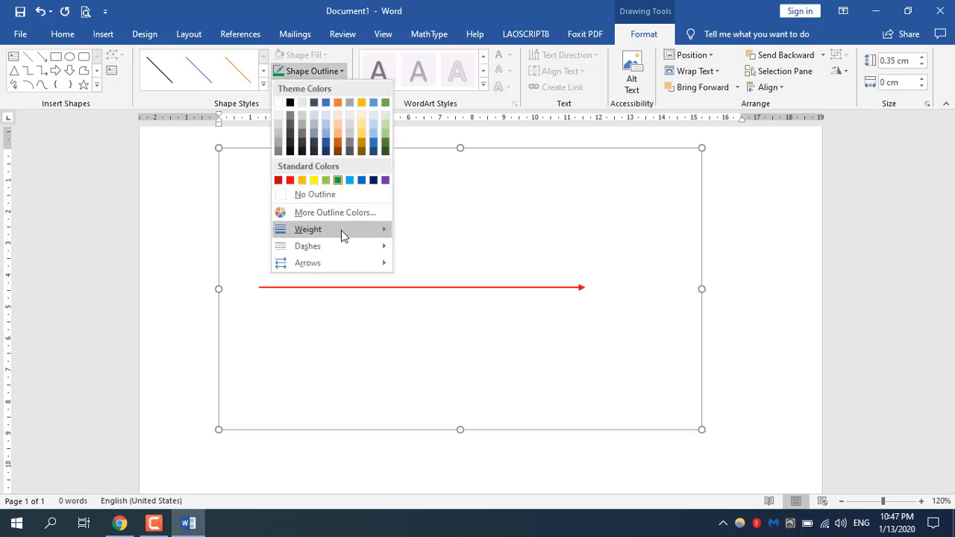
{"action": "mouse_move", "coordinate": [341, 230]}
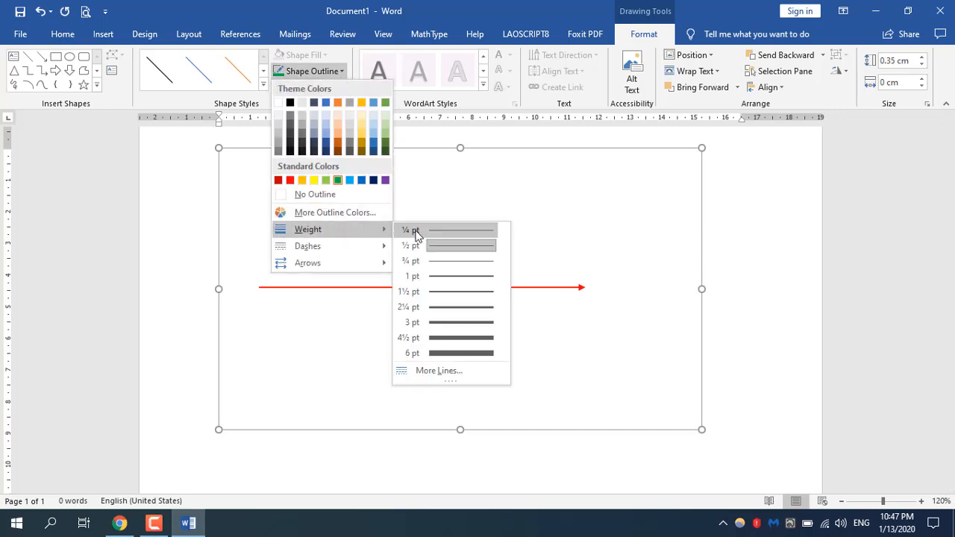
{"action": "left_click", "coordinate": [464, 307]}
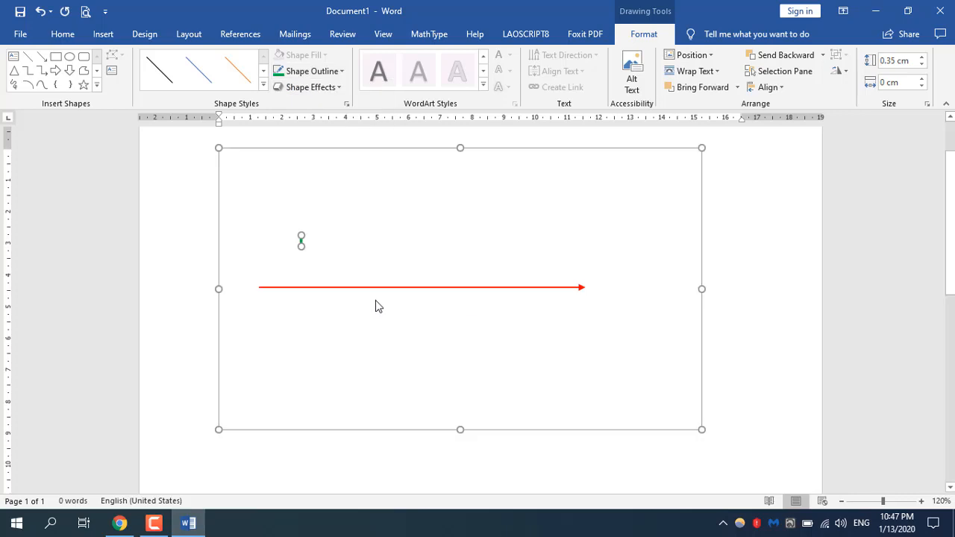
Step: Move the green tick onto the red arrow near its tail and nudge it toward the arrowhead to fine-tune its position
{"action": "left_click", "coordinate": [302, 244]}
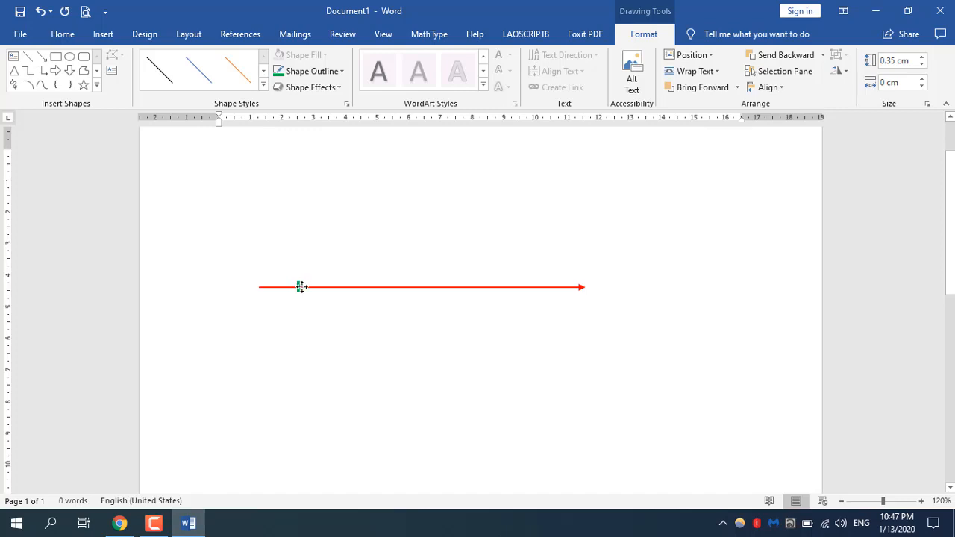
{"action": "left_click", "coordinate": [306, 287]}
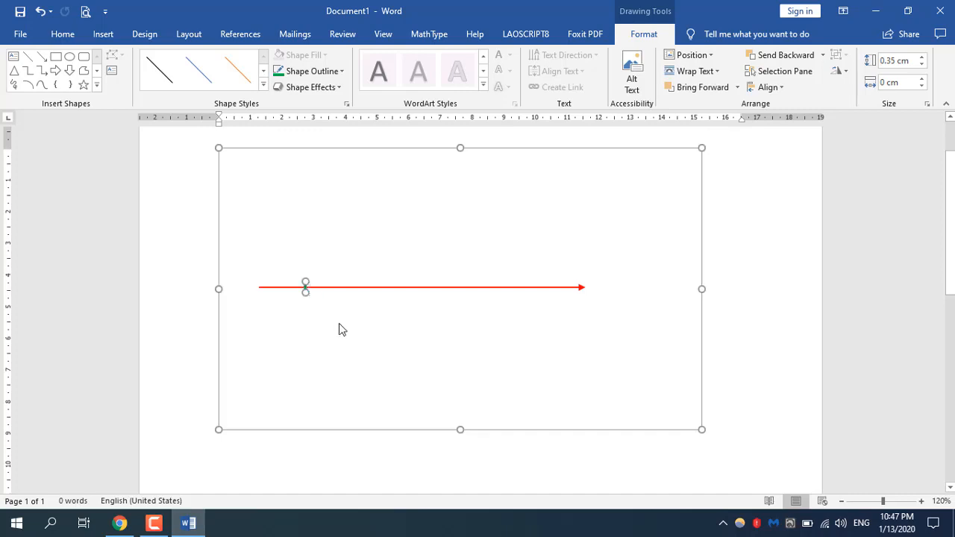
{"action": "left_click_drag", "start_coordinate": [306, 283], "coordinate": [314, 287]}
{"action": "key", "text": "ctrl+z"}
{"action": "left_click_drag", "start_coordinate": [309, 287], "coordinate": [319, 314]}
{"action": "key", "text": "Right"}
{"action": "key", "text": "Right"}
{"action": "key", "text": "ctrl+Right"}
{"action": "key", "text": "ctrl+Right"}
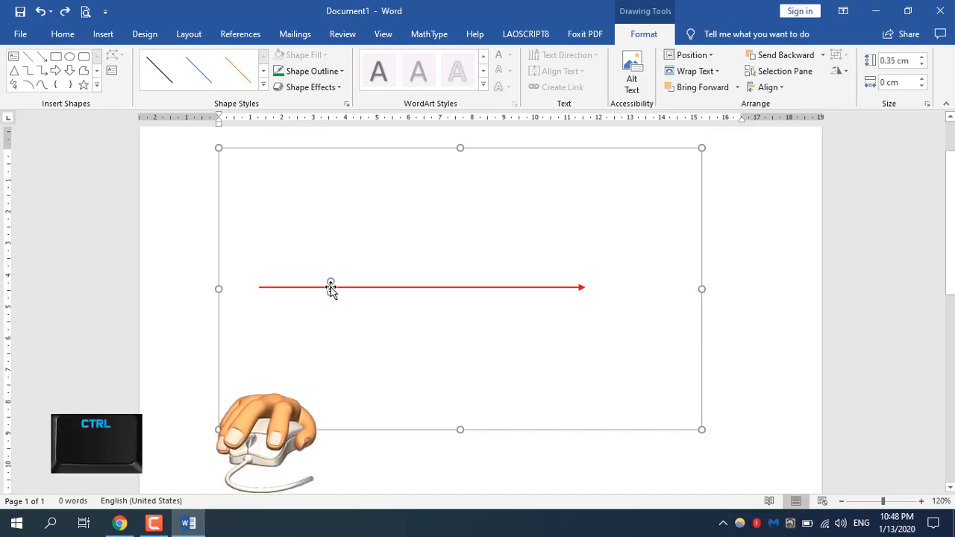
Step: Duplicate the green tick along the red arrow and place the copy near the arrowhead, level with the original
{"action": "left_click_drag", "start_coordinate": [331, 290], "coordinate": [515, 289]}
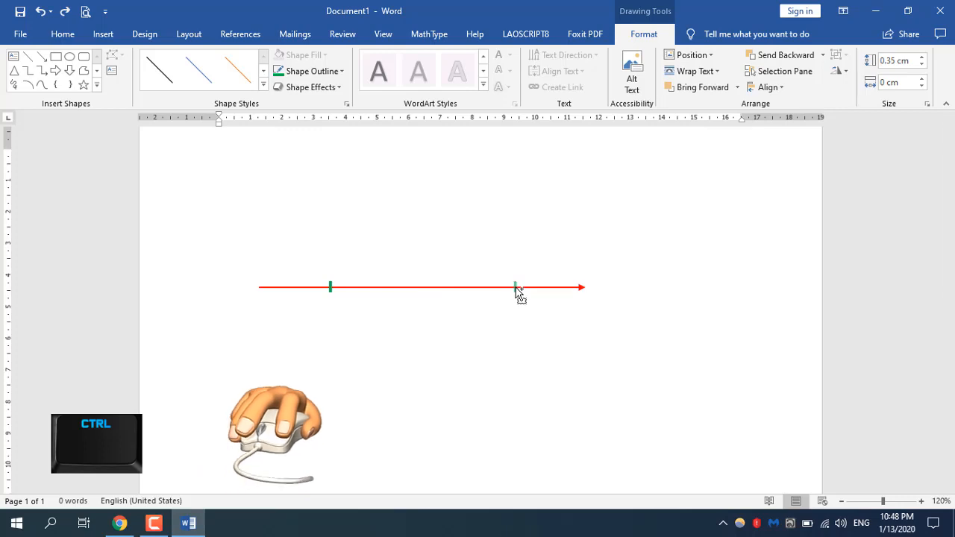
{"action": "left_click_drag", "start_coordinate": [515, 289], "coordinate": [515, 289]}
{"action": "left_click", "coordinate": [516, 293]}
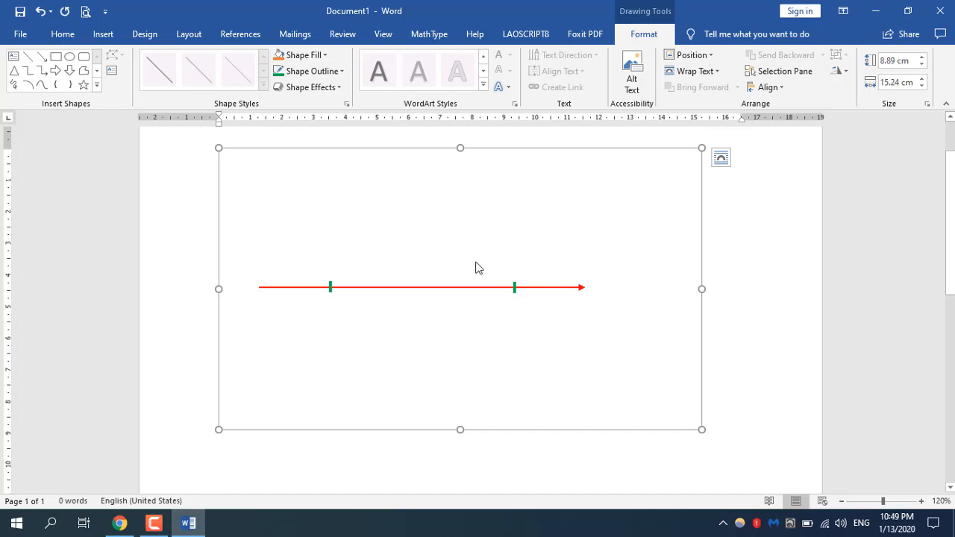
{"action": "left_click_drag", "start_coordinate": [472, 261], "coordinate": [539, 347]}
{"action": "left_click", "coordinate": [538, 315]}
Step: Draw an arch-shaped curve about 9.9 cm wide and 2.5 cm high, starting and ending below the arrow and crossing it at both ticks
{"action": "left_click", "coordinate": [42, 86]}
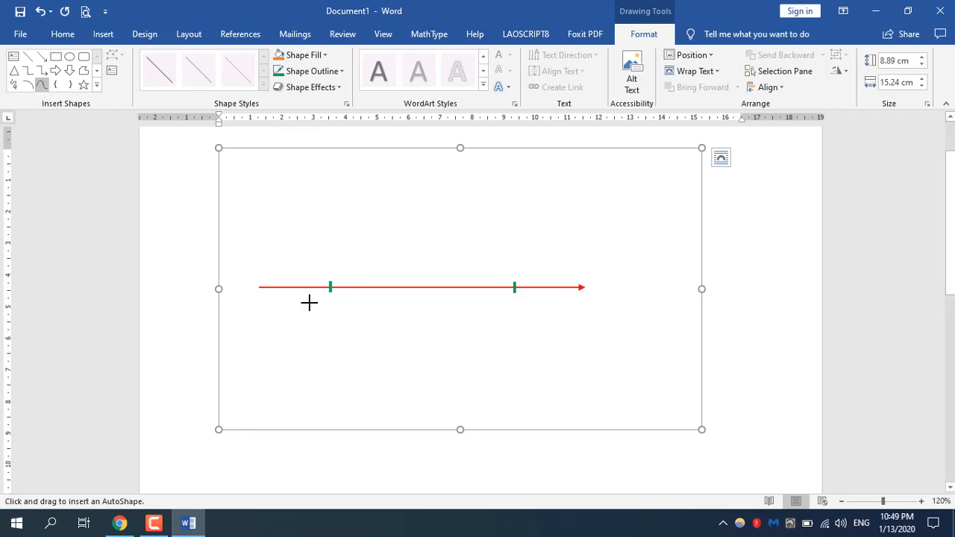
{"action": "left_click", "coordinate": [263, 330]}
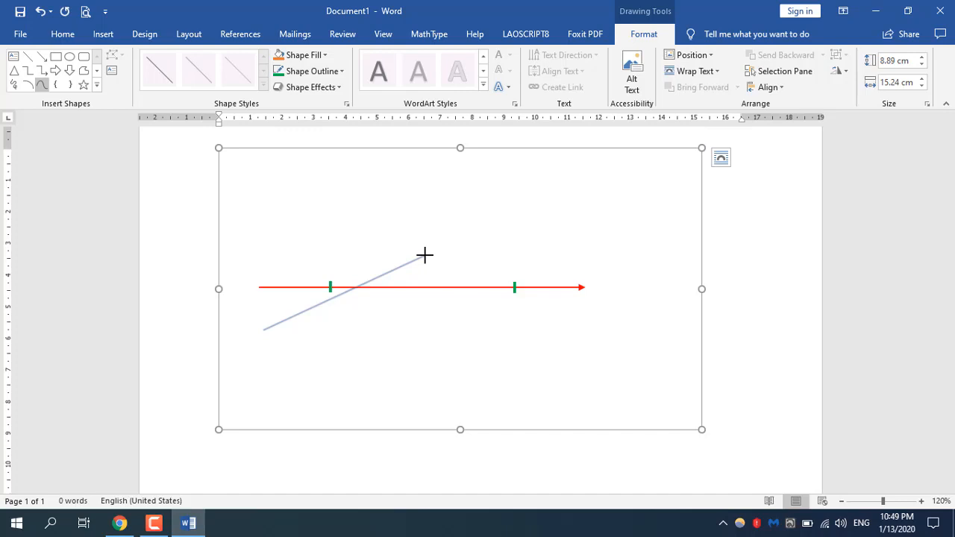
{"action": "left_click", "coordinate": [424, 256]}
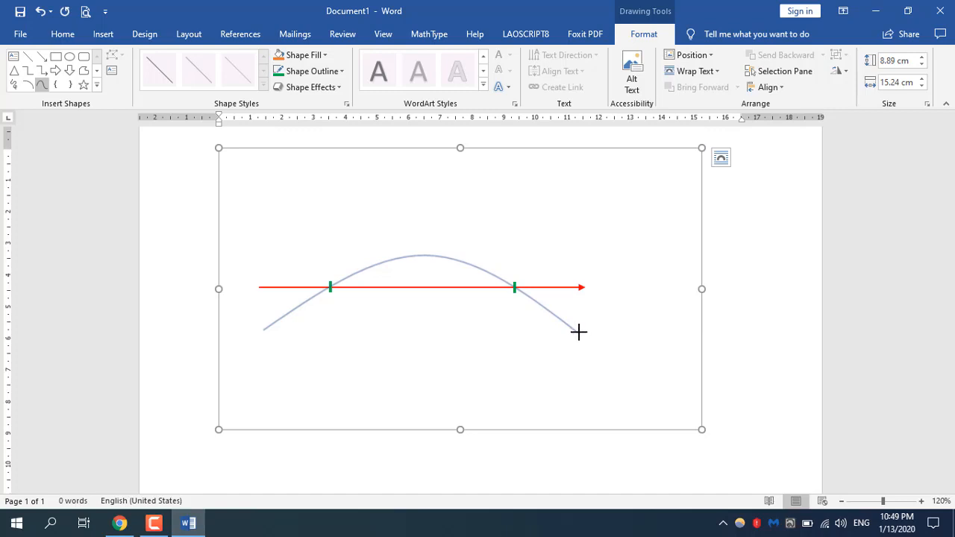
{"action": "key", "text": "Escape"}
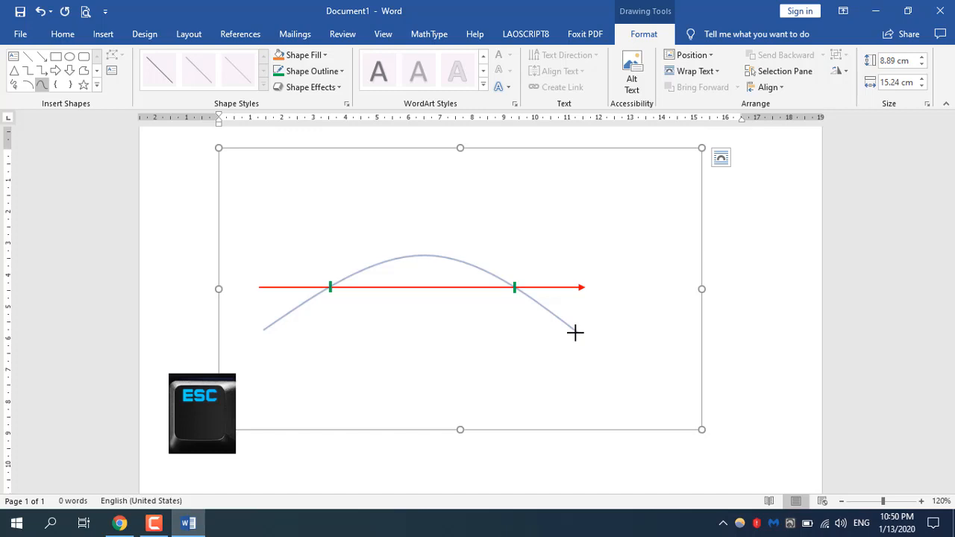
{"action": "double_click", "coordinate": [574, 333]}
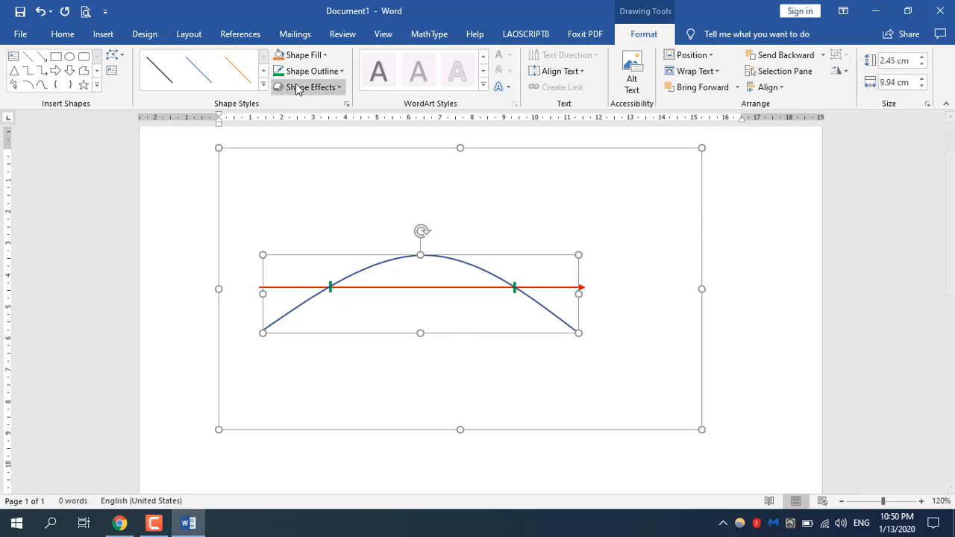
Step: Set the arch-shaped curve's outline colour to the standard light blue
{"action": "left_click", "coordinate": [342, 72]}
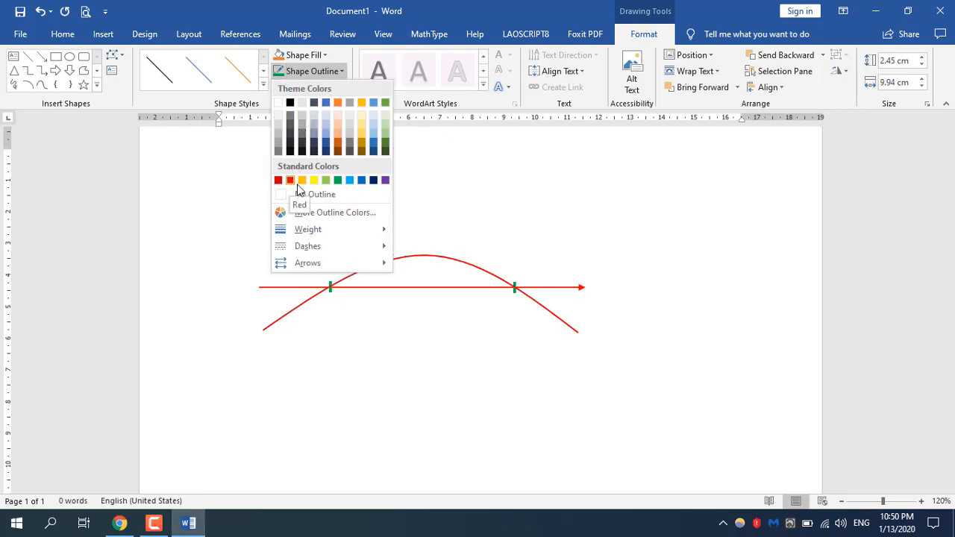
{"action": "left_click", "coordinate": [353, 181]}
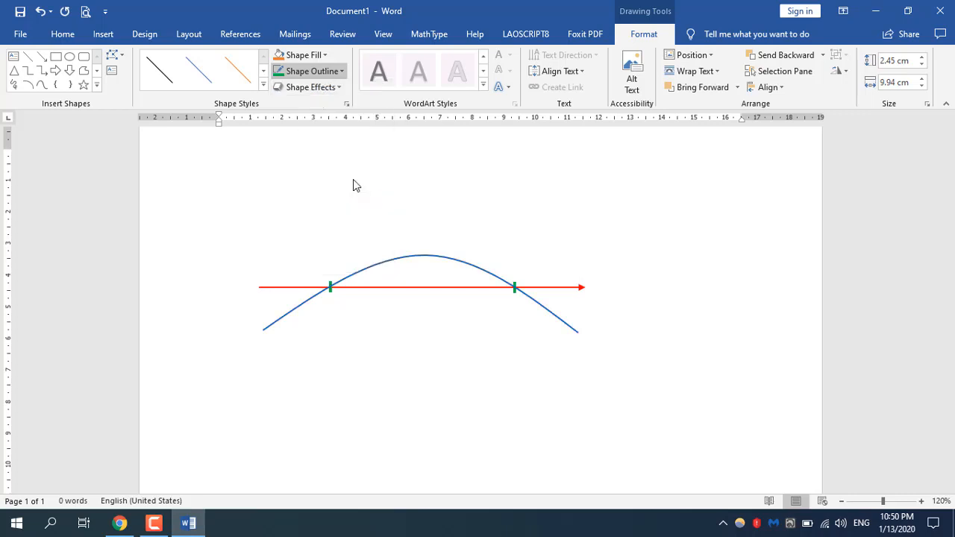
{"action": "left_click", "coordinate": [611, 371]}
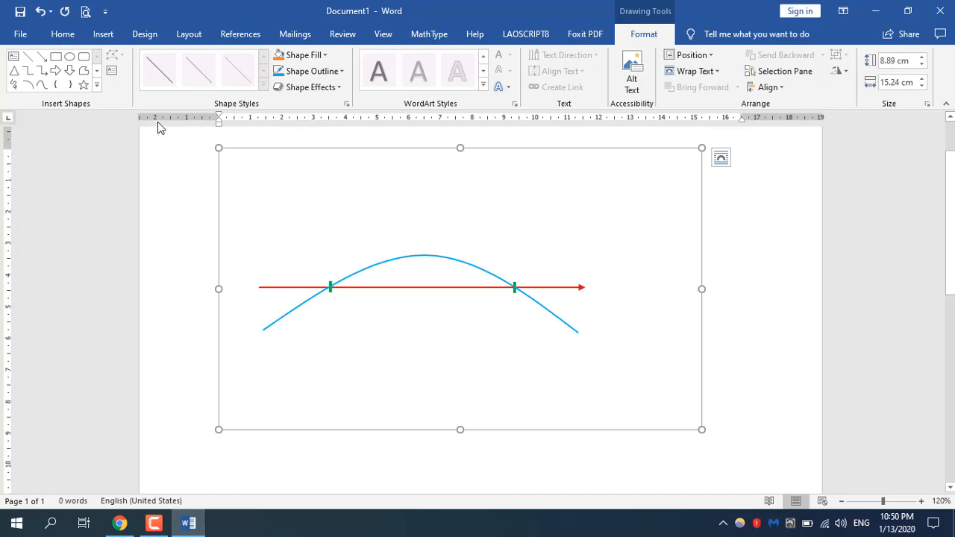
Step: Draw a rectangle about 2.7 cm wide and 1 cm high below the red arrow and remove its fill
{"action": "left_click", "coordinate": [56, 59]}
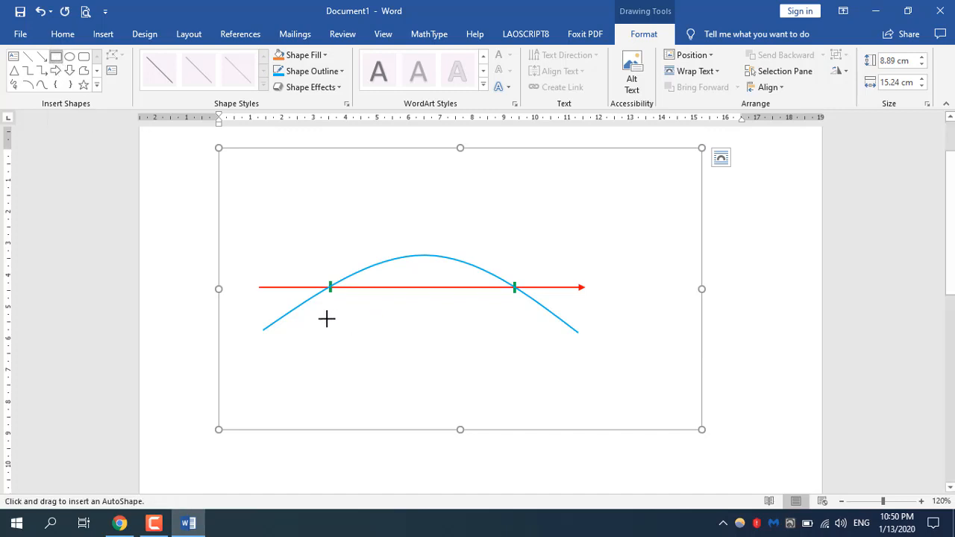
{"action": "left_click_drag", "start_coordinate": [327, 318], "coordinate": [414, 349]}
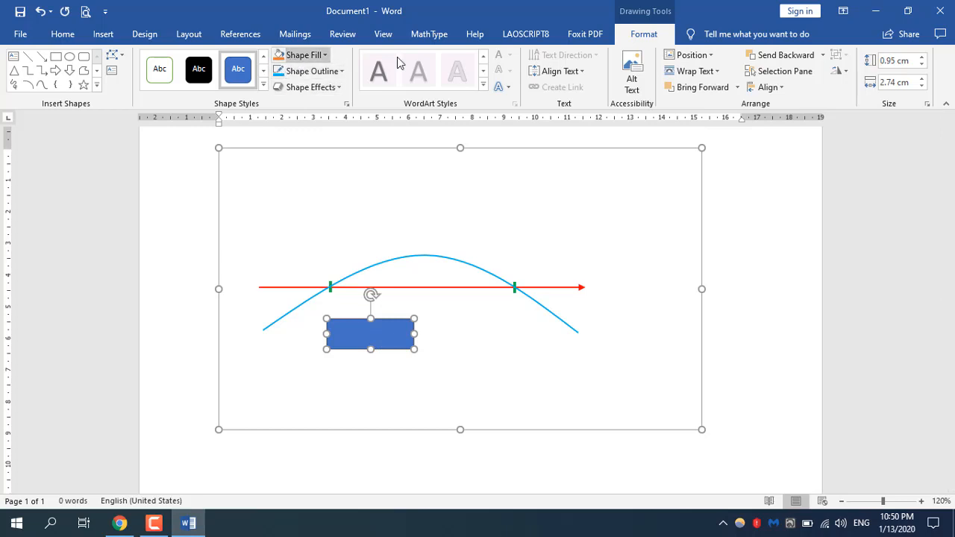
{"action": "left_click", "coordinate": [317, 60]}
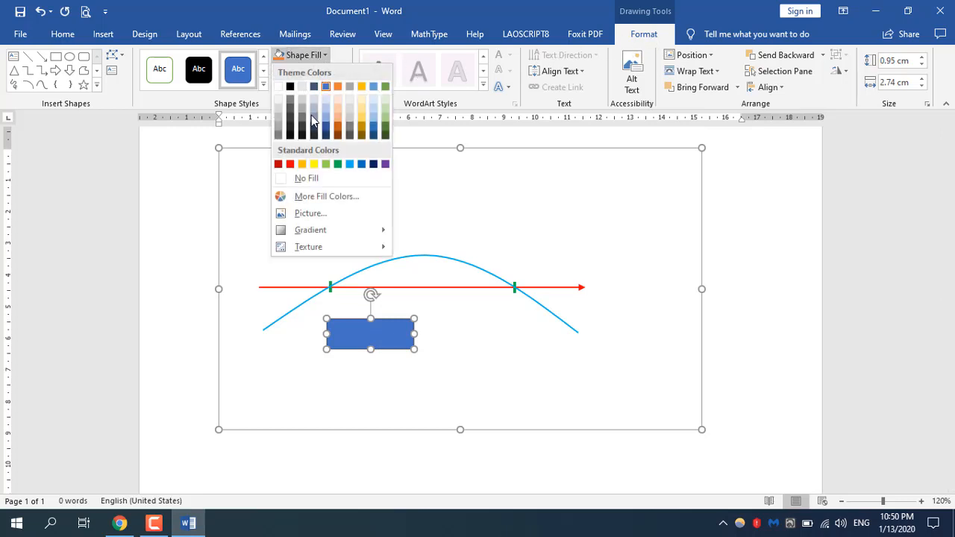
{"action": "left_click", "coordinate": [302, 179]}
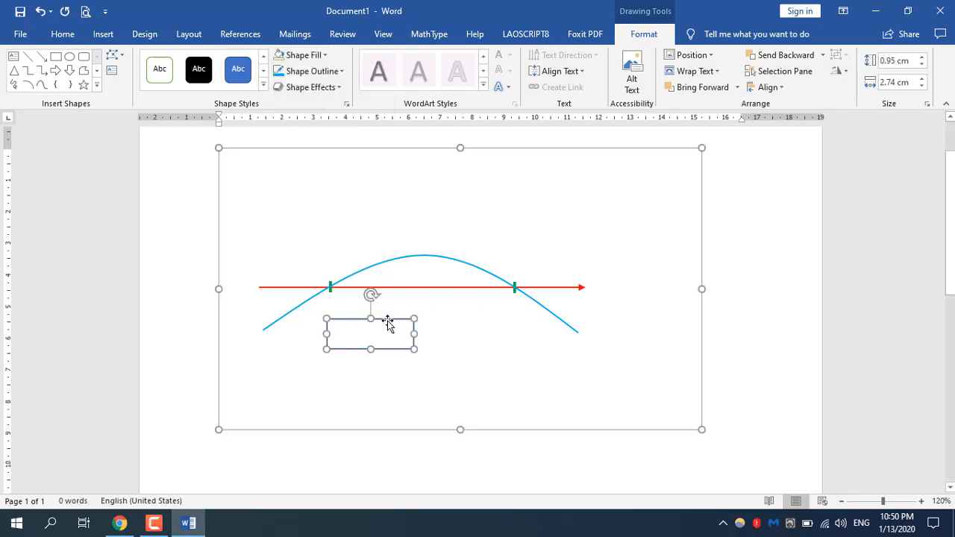
Step: Add the text "1" inside the unfilled rectangle, with the text fill set to black
{"action": "right_click", "coordinate": [388, 323]}
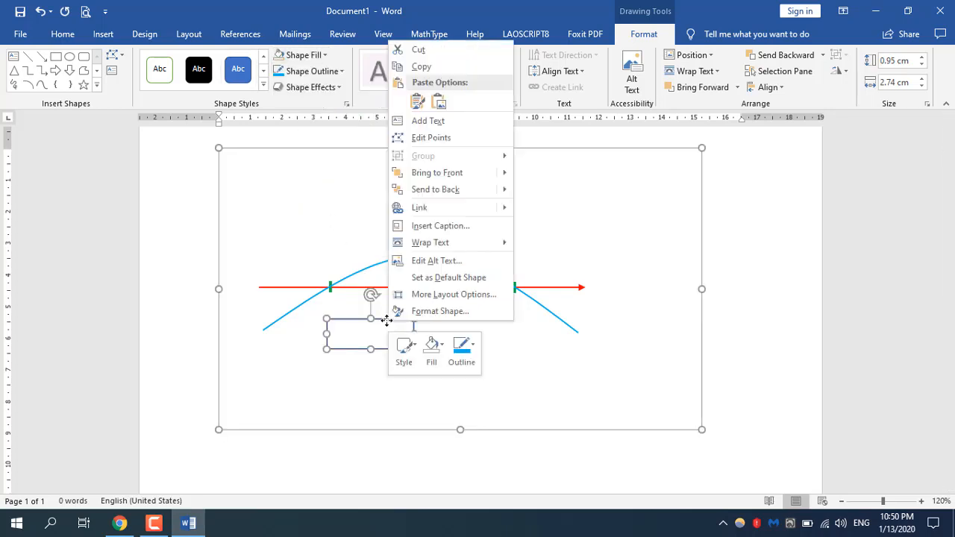
{"action": "left_click", "coordinate": [413, 121]}
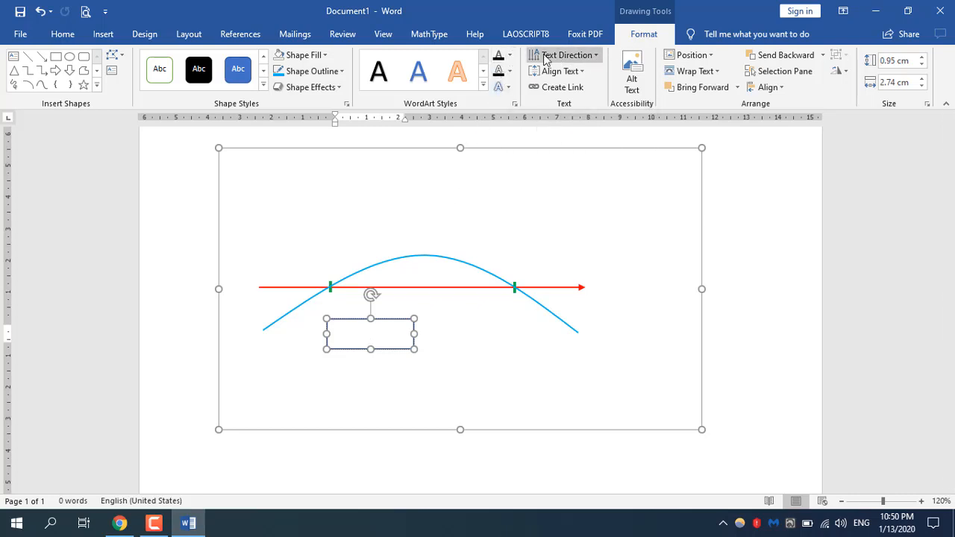
{"action": "left_click", "coordinate": [512, 57]}
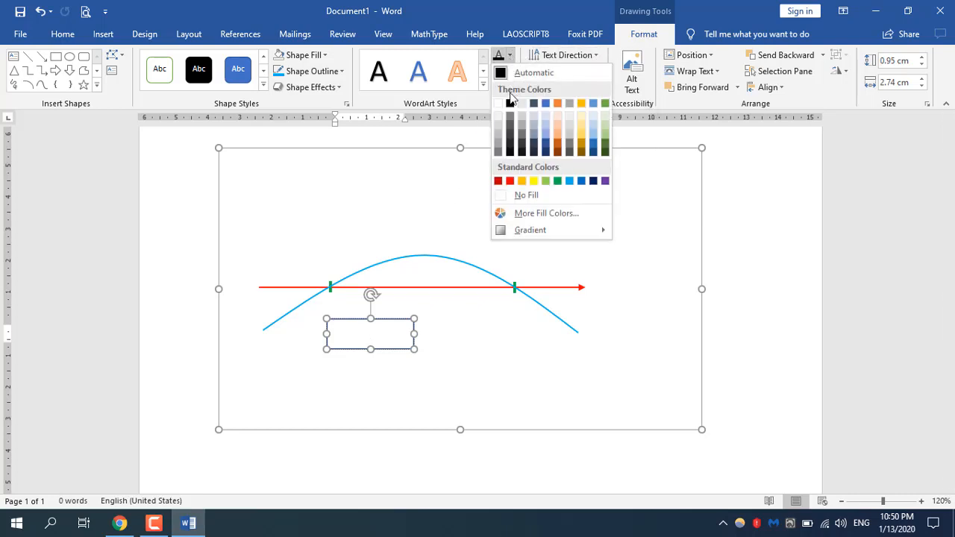
{"action": "left_click", "coordinate": [510, 104]}
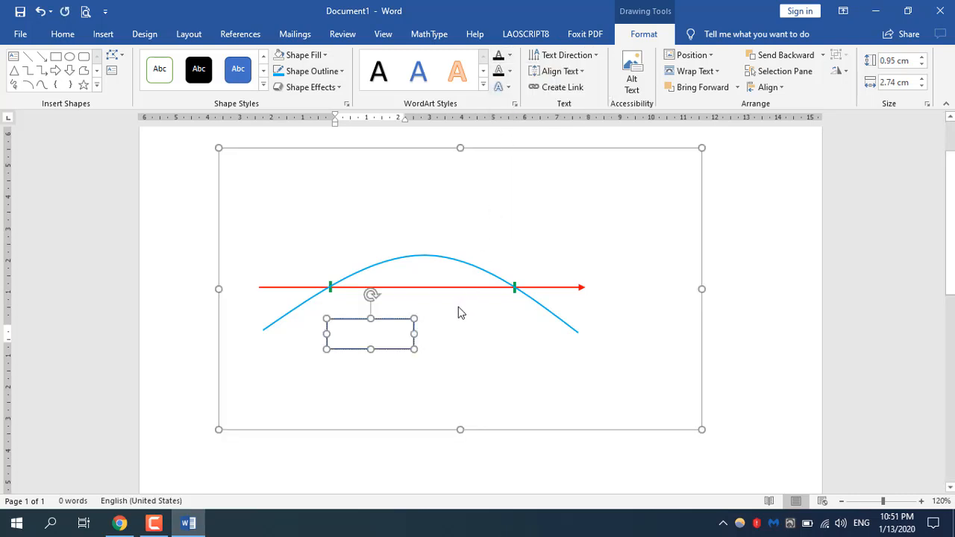
{"action": "type", "text": "1"}
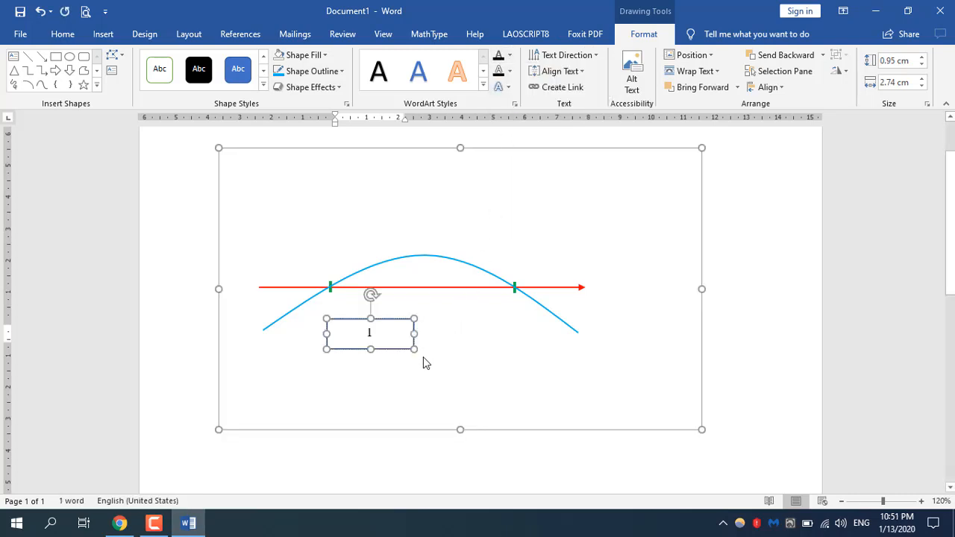
Step: Enlarge the label's "1" to 16 pt and narrow its rectangle to about 1.1 cm wide around the digit
{"action": "double_click", "coordinate": [370, 333]}
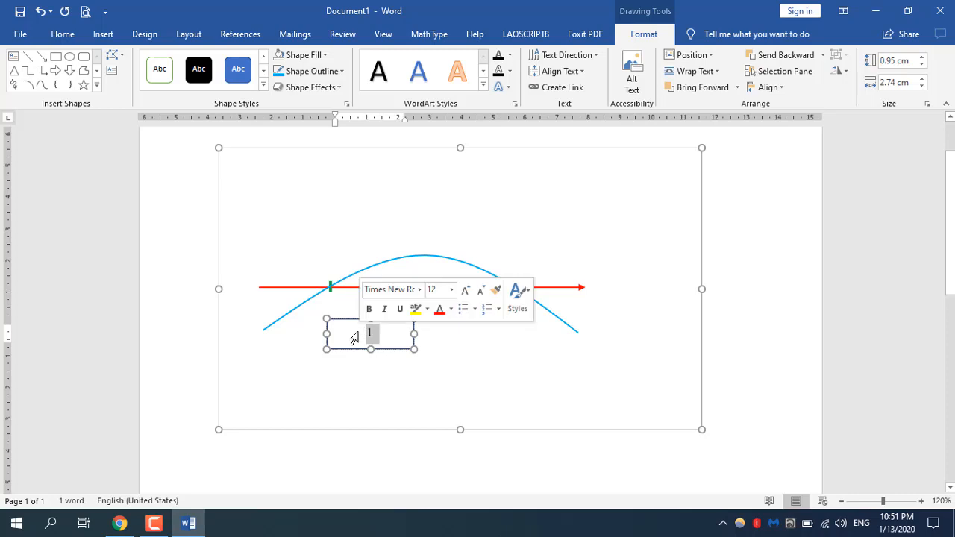
{"action": "left_click", "coordinate": [60, 34]}
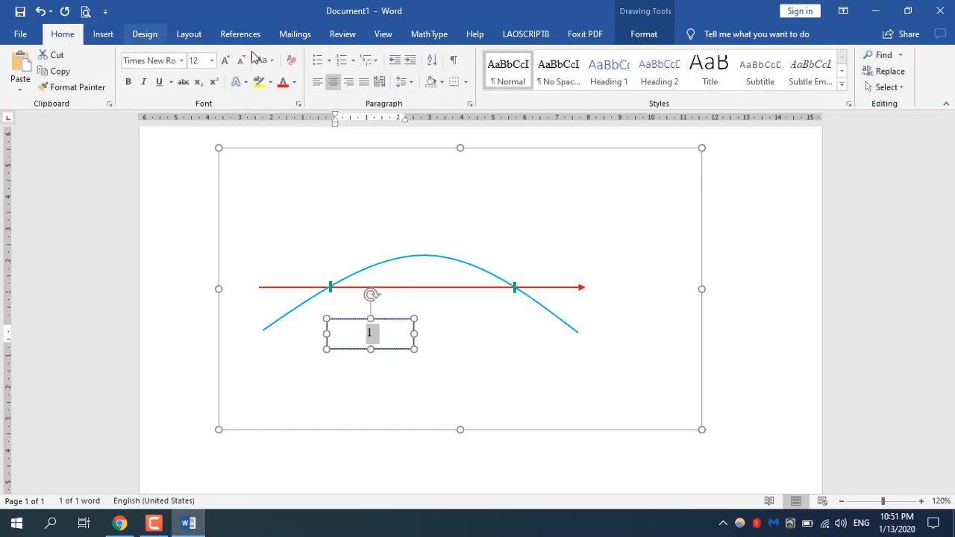
{"action": "left_click", "coordinate": [226, 60]}
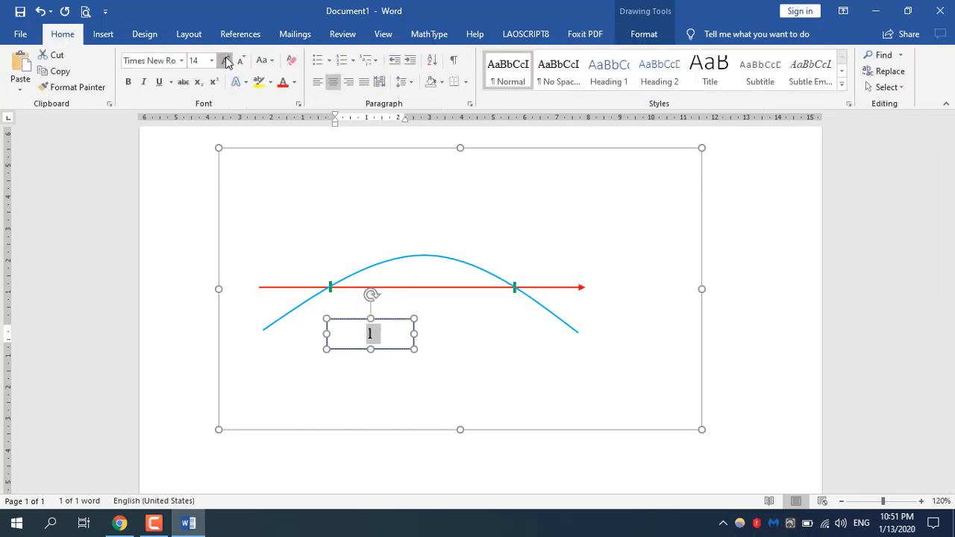
{"action": "left_click", "coordinate": [227, 61]}
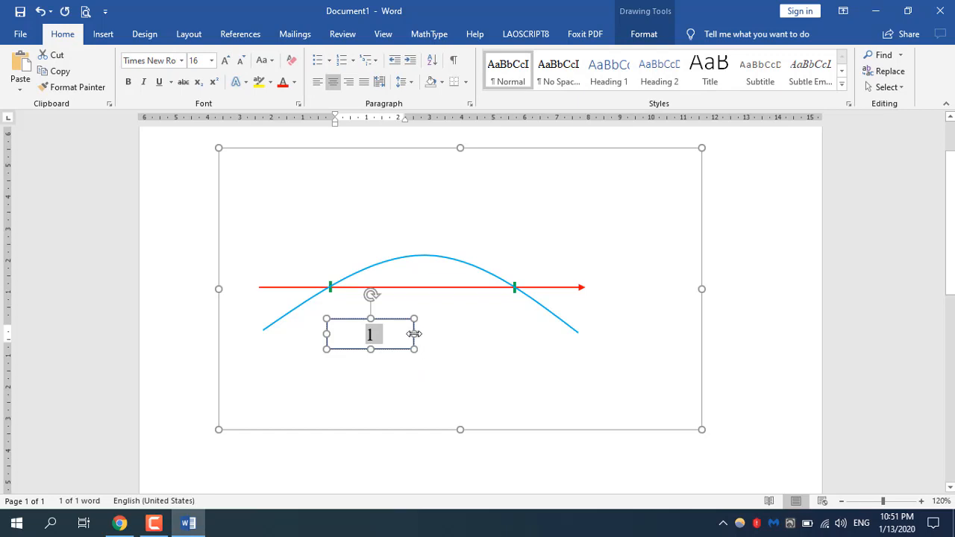
{"action": "left_click_drag", "start_coordinate": [412, 334], "coordinate": [363, 333]}
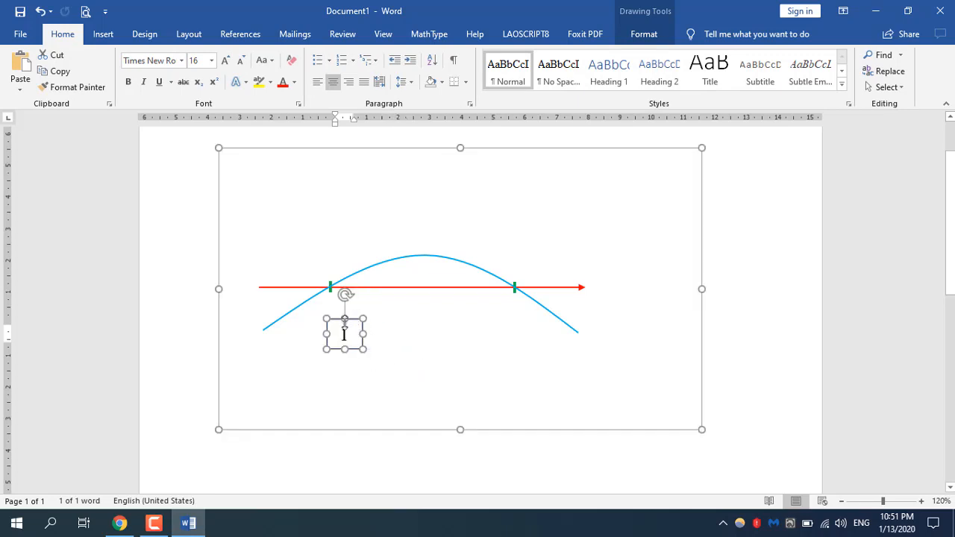
{"action": "left_click", "coordinate": [406, 356]}
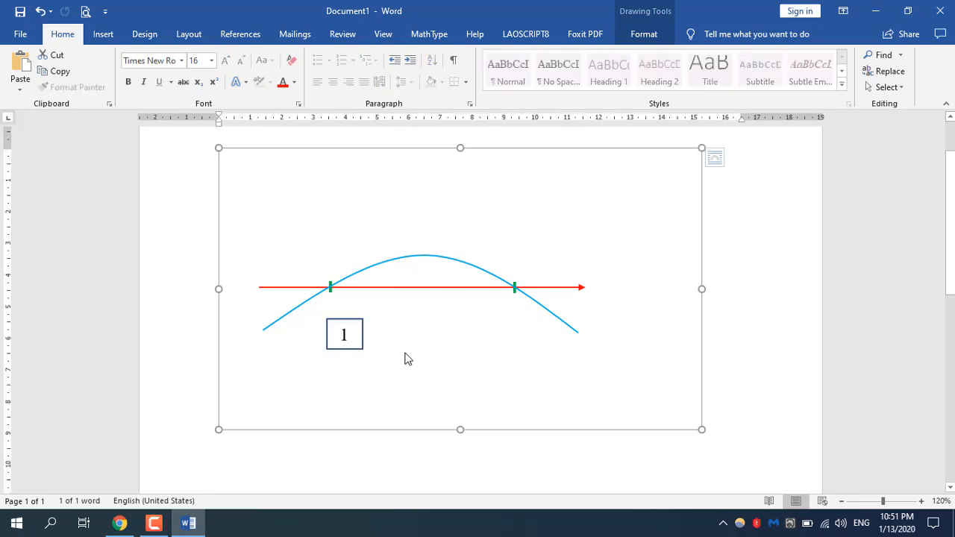
Step: Remove the outline of the "1" box and move it directly beneath the green tick near the arrow's tail
{"action": "left_click", "coordinate": [357, 322]}
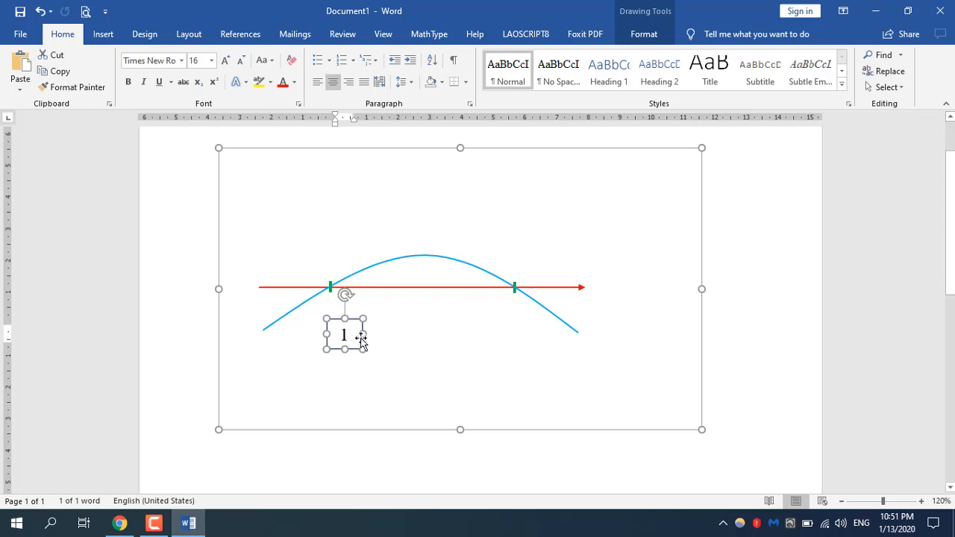
{"action": "left_click", "coordinate": [645, 35]}
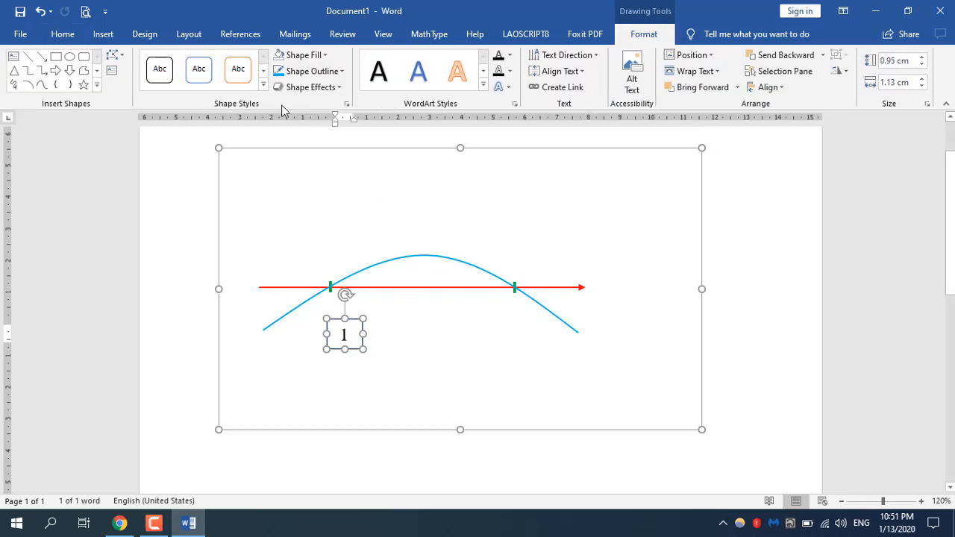
{"action": "left_click", "coordinate": [343, 72]}
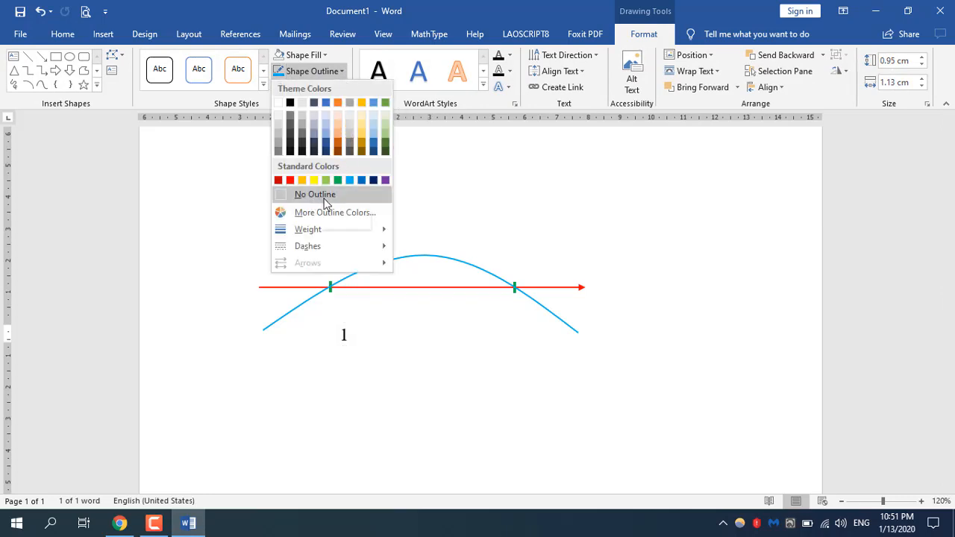
{"action": "left_click", "coordinate": [332, 195]}
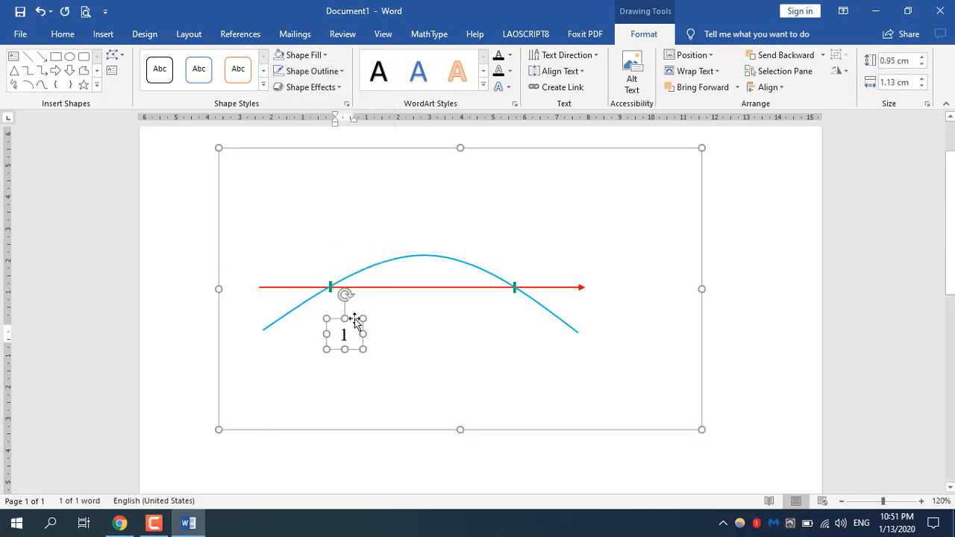
{"action": "mouse_move", "coordinate": [353, 320]}
{"action": "left_mouse_down"}
{"action": "mouse_move", "coordinate": [330, 298]}
{"action": "mouse_move", "coordinate": [340, 288]}
{"action": "left_mouse_up"}
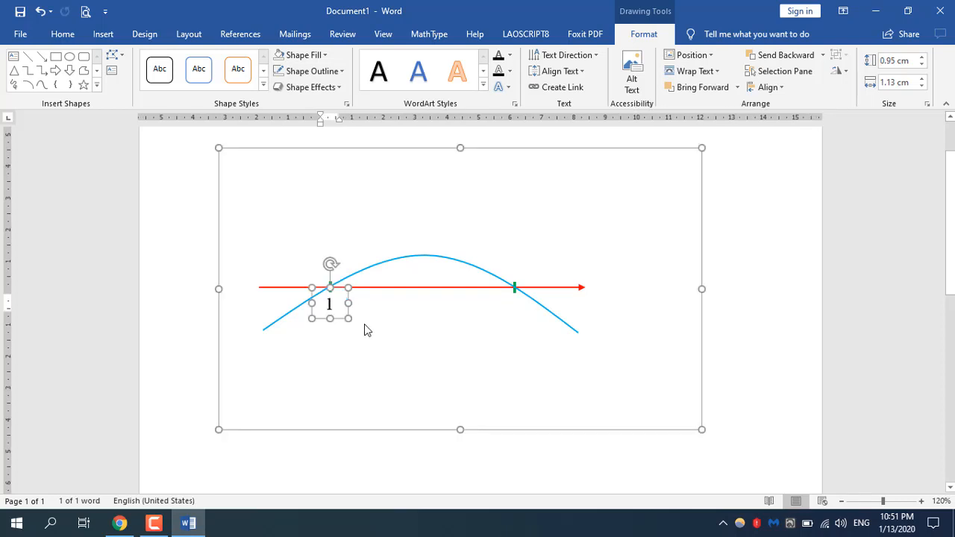